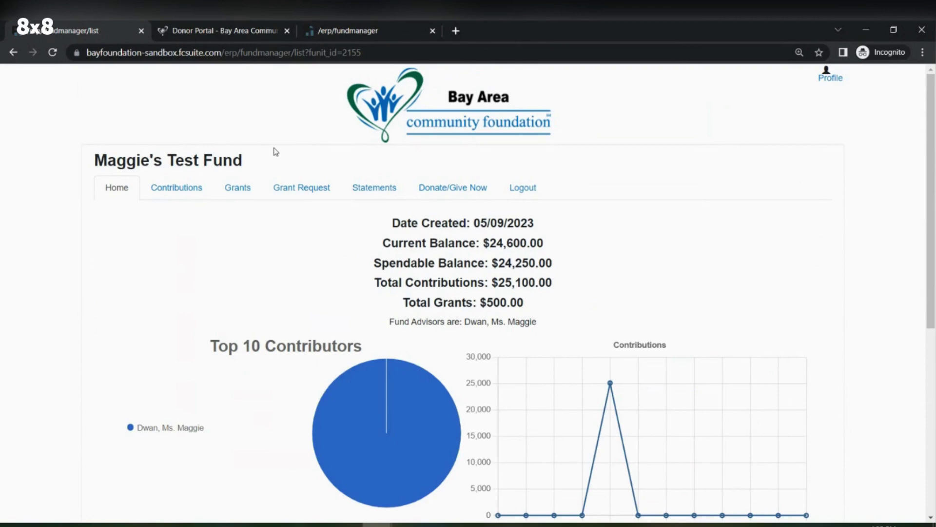
Step: Open the Grant Request page for the test fund
{"action": "left_click", "coordinate": [289, 192]}
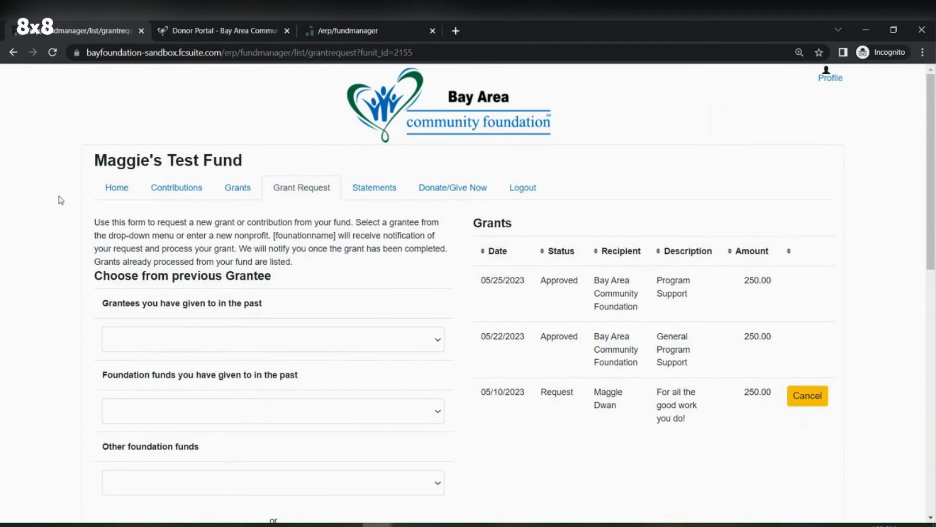
{"action": "scroll", "coordinate": [58, 200], "scroll_direction": "down", "scroll_amount": 1}
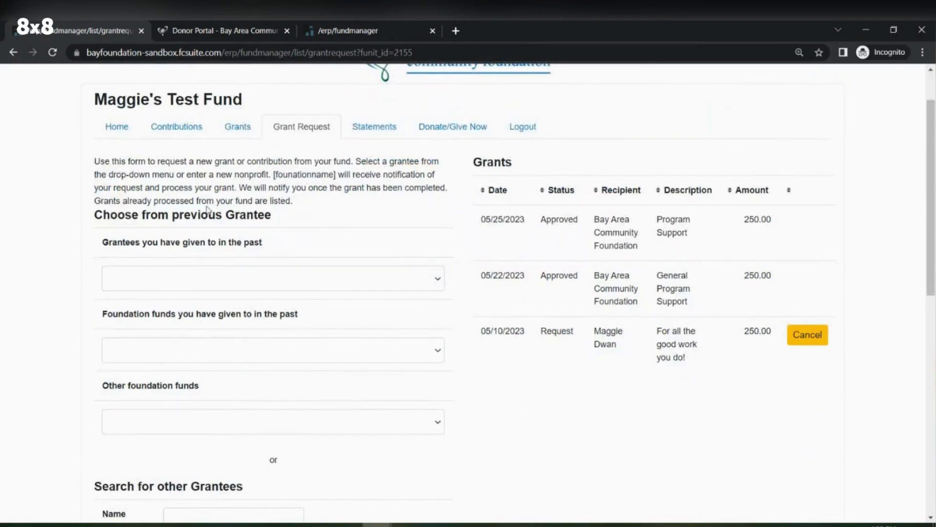
{"action": "scroll", "coordinate": [207, 209], "scroll_direction": "down", "scroll_amount": 1}
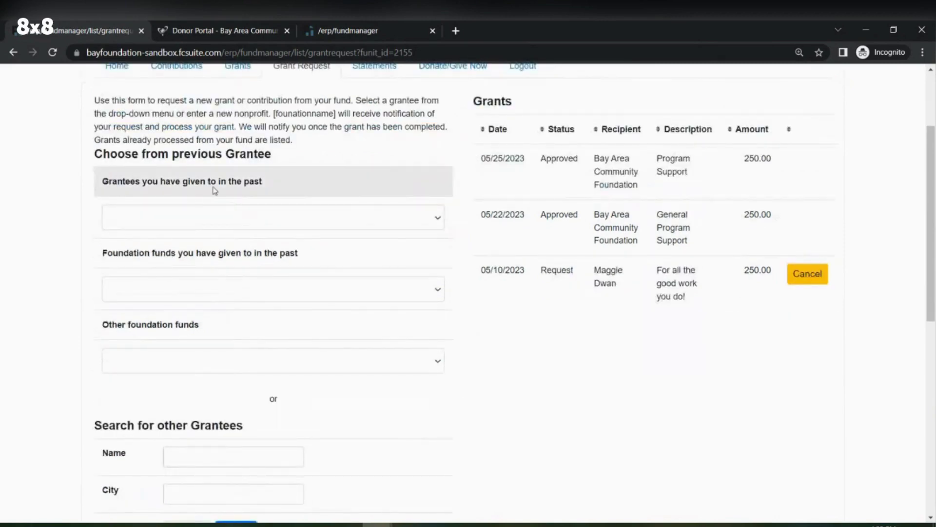
{"action": "left_click", "coordinate": [240, 216]}
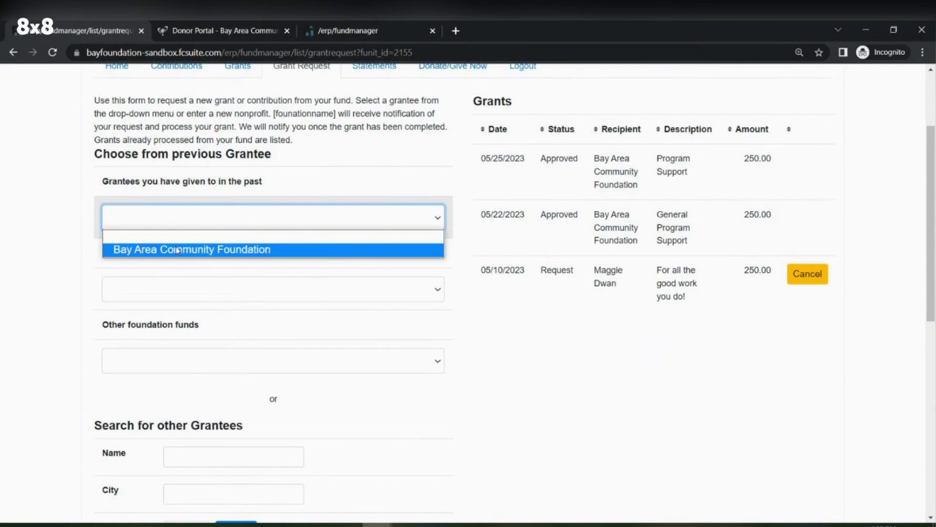
{"action": "left_click", "coordinate": [70, 231]}
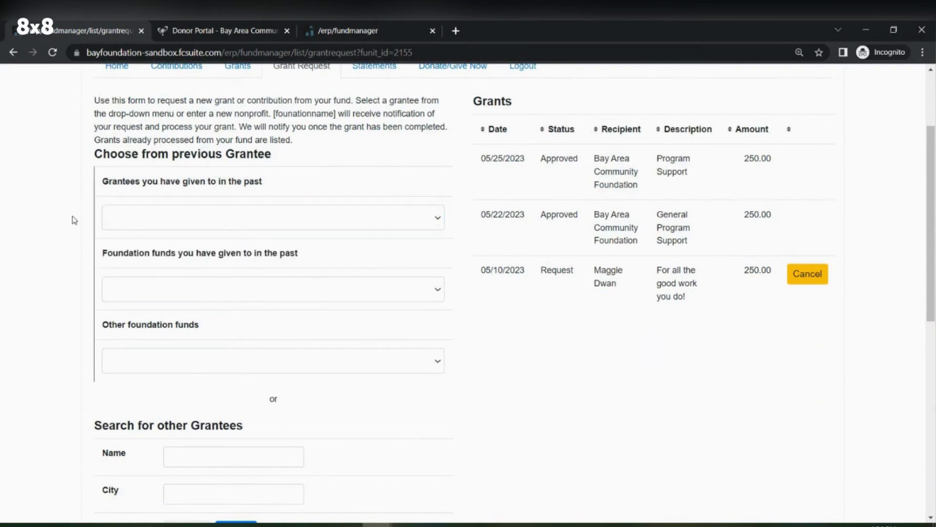
{"action": "scroll", "coordinate": [60, 215], "scroll_direction": "down", "scroll_amount": 1}
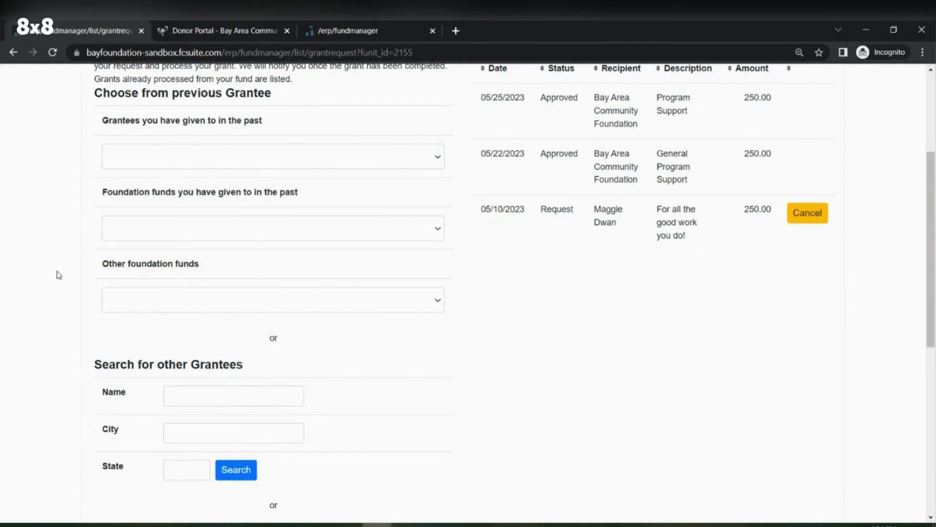
{"action": "scroll", "coordinate": [59, 276], "scroll_direction": "down", "scroll_amount": 2}
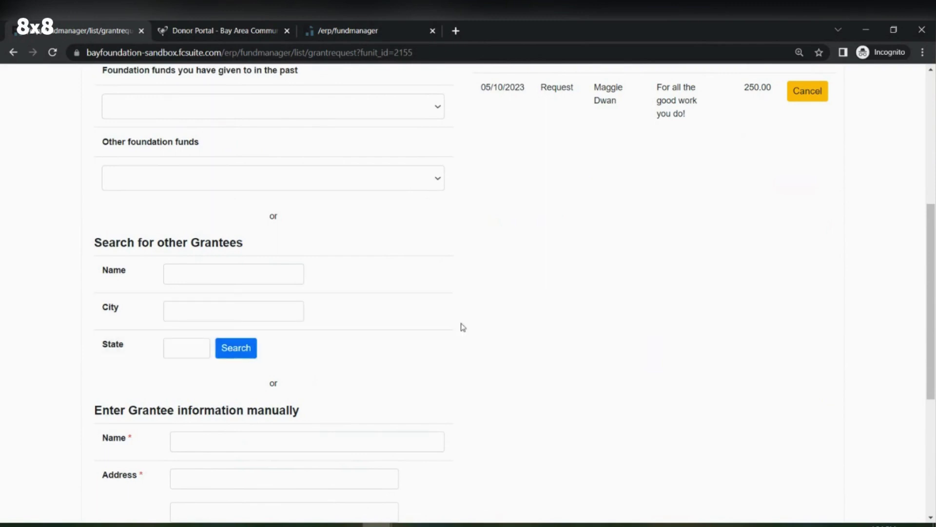
{"action": "scroll", "coordinate": [483, 319], "scroll_direction": "down", "scroll_amount": 5}
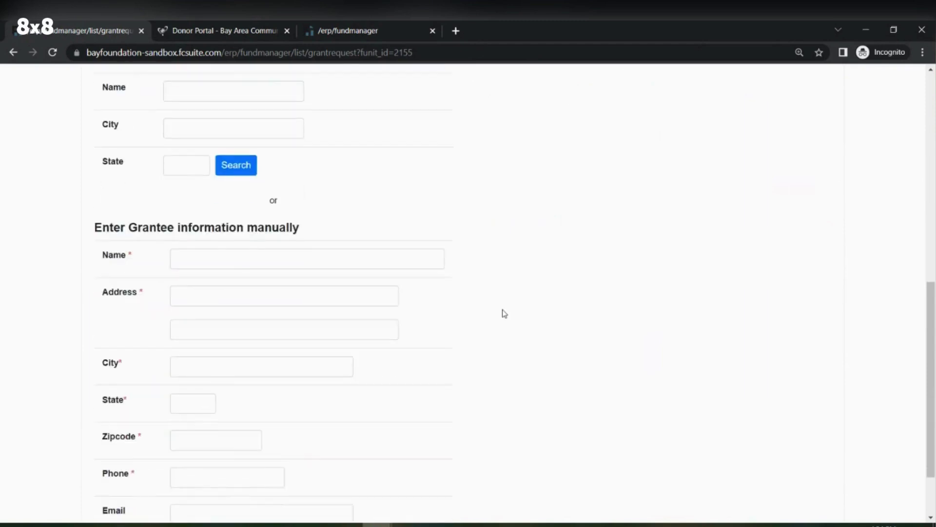
{"action": "scroll", "coordinate": [507, 317], "scroll_direction": "down", "scroll_amount": 1}
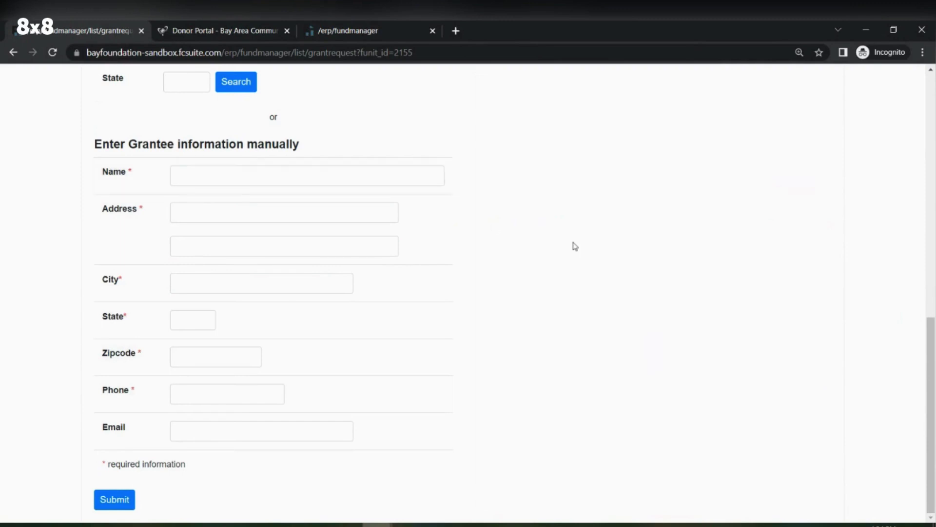
{"action": "scroll", "coordinate": [535, 276], "scroll_direction": "up", "scroll_amount": 9}
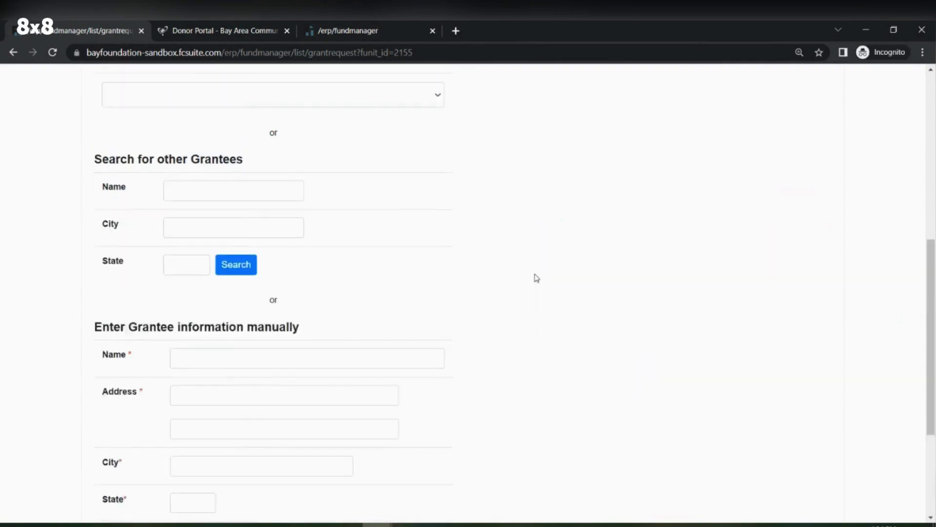
{"action": "scroll", "coordinate": [434, 229], "scroll_direction": "up", "scroll_amount": 1}
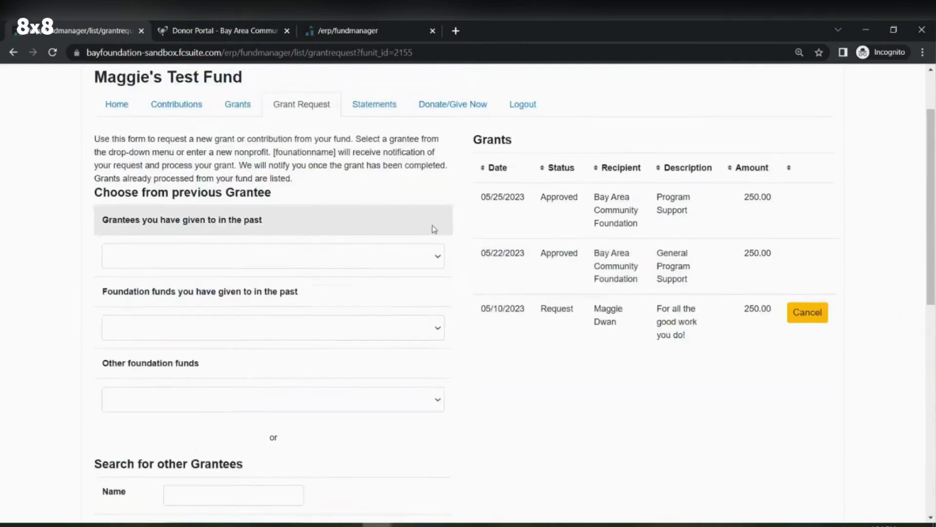
{"action": "scroll", "coordinate": [293, 327], "scroll_direction": "down", "scroll_amount": 10}
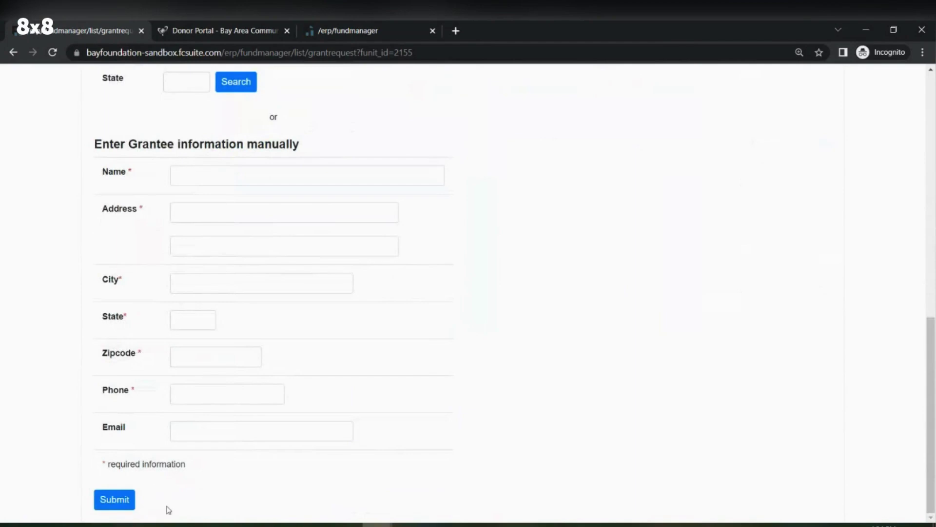
{"action": "scroll", "coordinate": [315, 356], "scroll_direction": "up", "scroll_amount": 9}
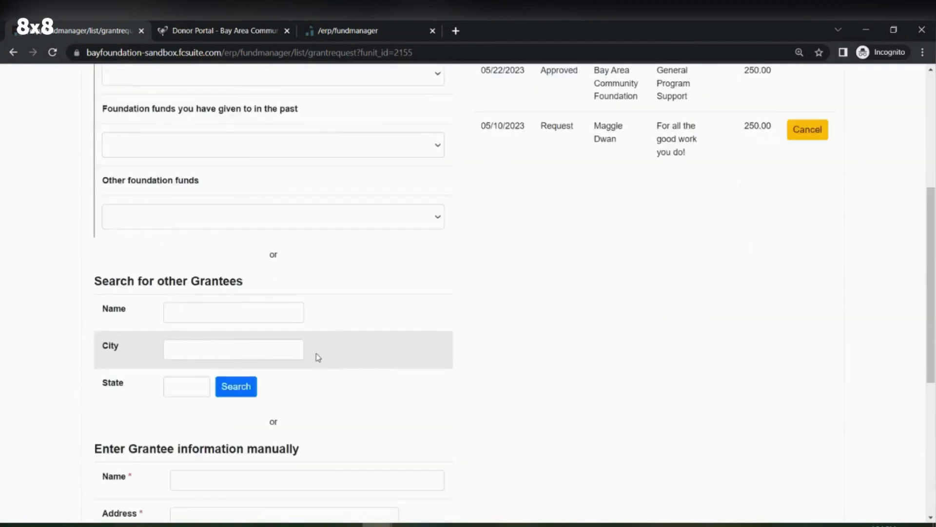
{"action": "scroll", "coordinate": [318, 356], "scroll_direction": "up", "scroll_amount": 3}
Step: Choose Bay Area Community Foundation from the list of past grantees
{"action": "left_click", "coordinate": [307, 317]}
{"action": "left_click", "coordinate": [304, 349]}
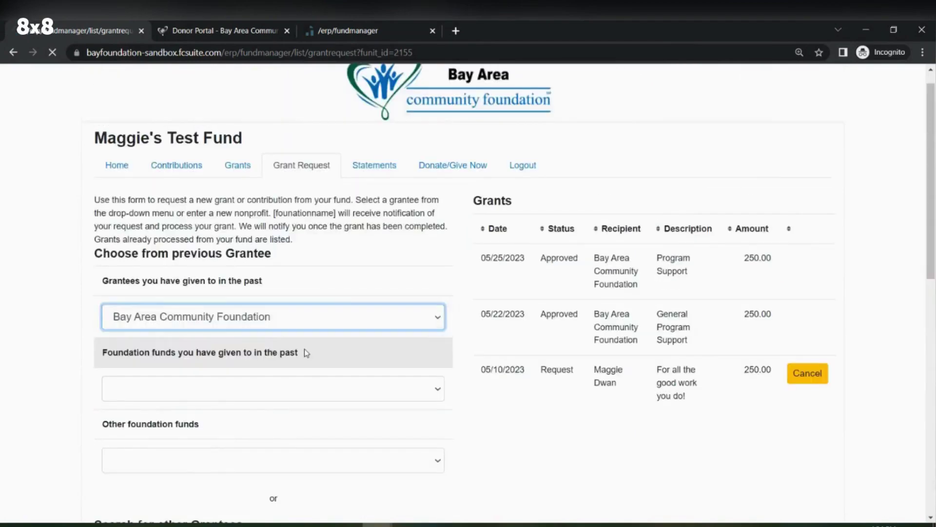
{"action": "scroll", "coordinate": [304, 349], "scroll_direction": "down", "scroll_amount": 1}
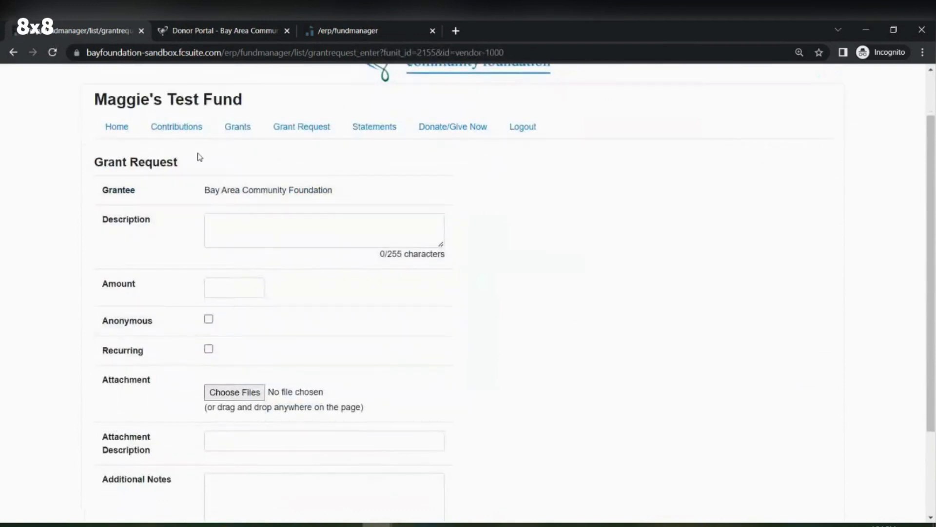
{"action": "scroll", "coordinate": [215, 156], "scroll_direction": "down", "scroll_amount": 1}
{"action": "scroll", "coordinate": [260, 228], "scroll_direction": "up", "scroll_amount": 1}
Step: Enter description 'TESTING GRANT' and amount 250.00, then send the request for review
{"action": "left_click", "coordinate": [260, 218]}
{"action": "type", "text": "TESTING GRANT"}
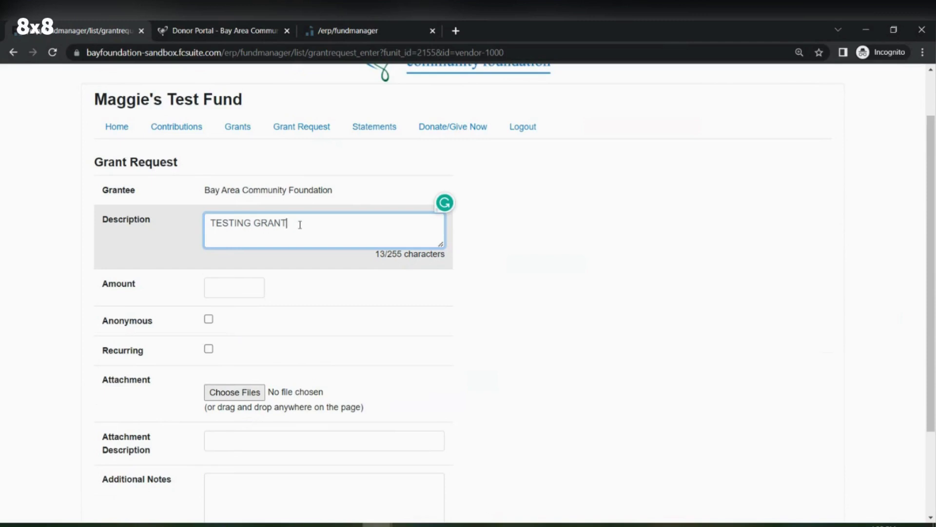
{"action": "left_click", "coordinate": [246, 280]}
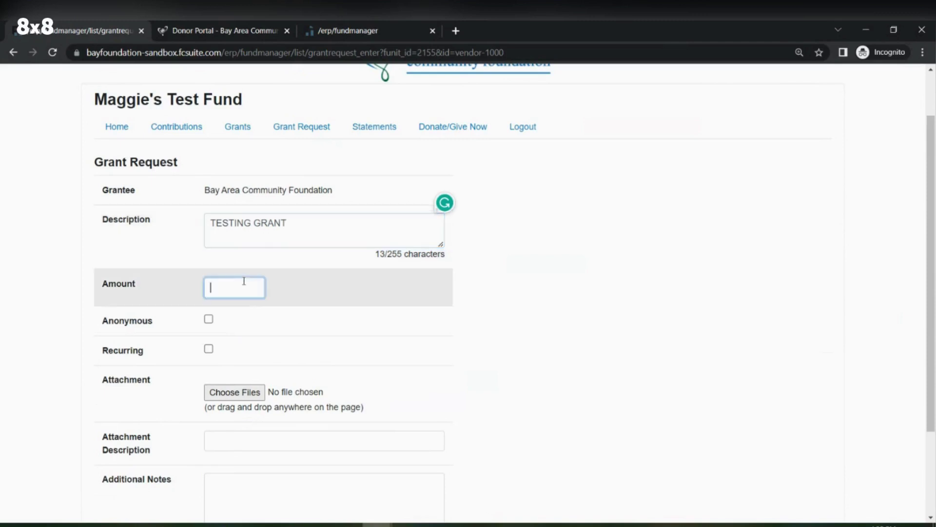
{"action": "type", "text": "250.00"}
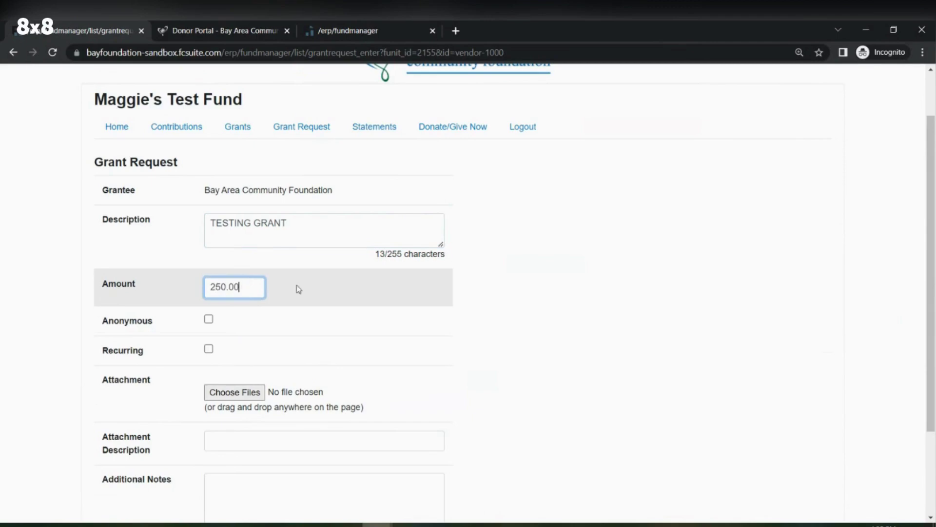
{"action": "scroll", "coordinate": [302, 290], "scroll_direction": "down", "scroll_amount": 1}
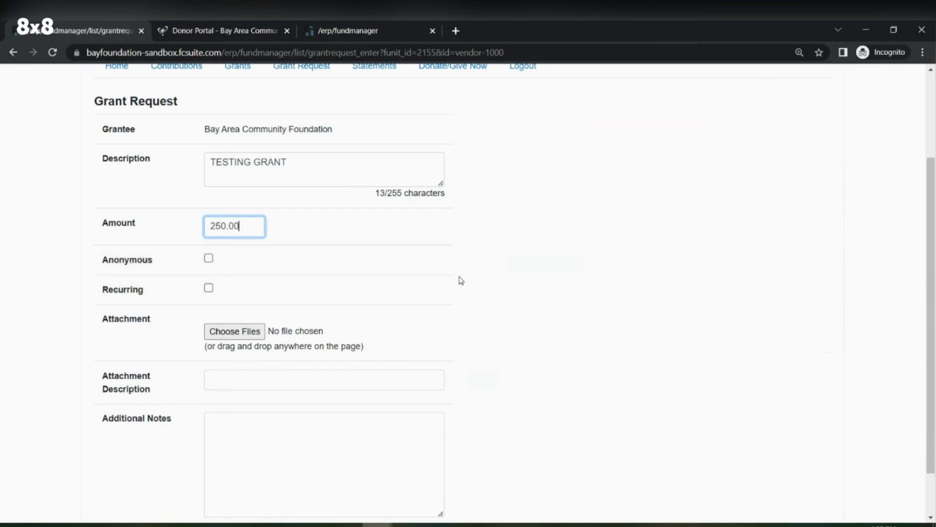
{"action": "scroll", "coordinate": [461, 280], "scroll_direction": "down", "scroll_amount": 1}
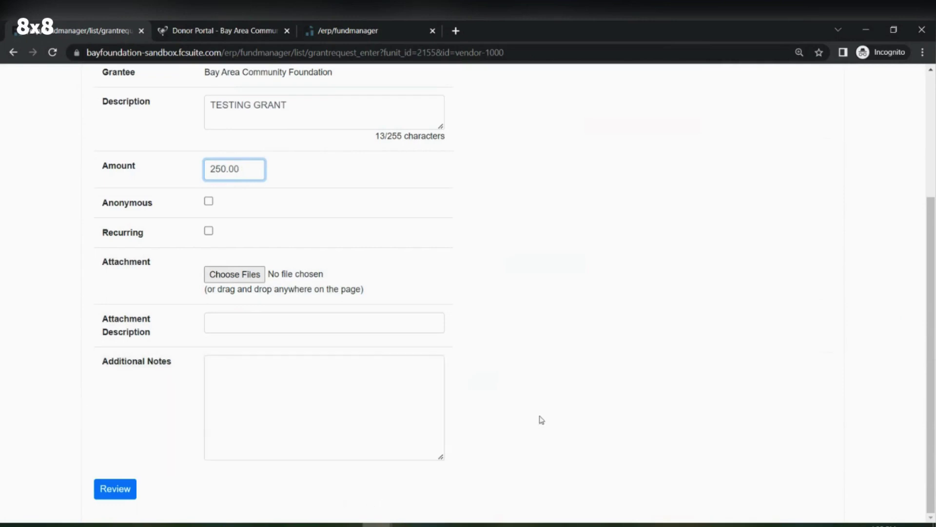
{"action": "scroll", "coordinate": [539, 417], "scroll_direction": "up", "scroll_amount": 3}
{"action": "scroll", "coordinate": [545, 417], "scroll_direction": "down", "scroll_amount": 3}
{"action": "left_click", "coordinate": [116, 489]}
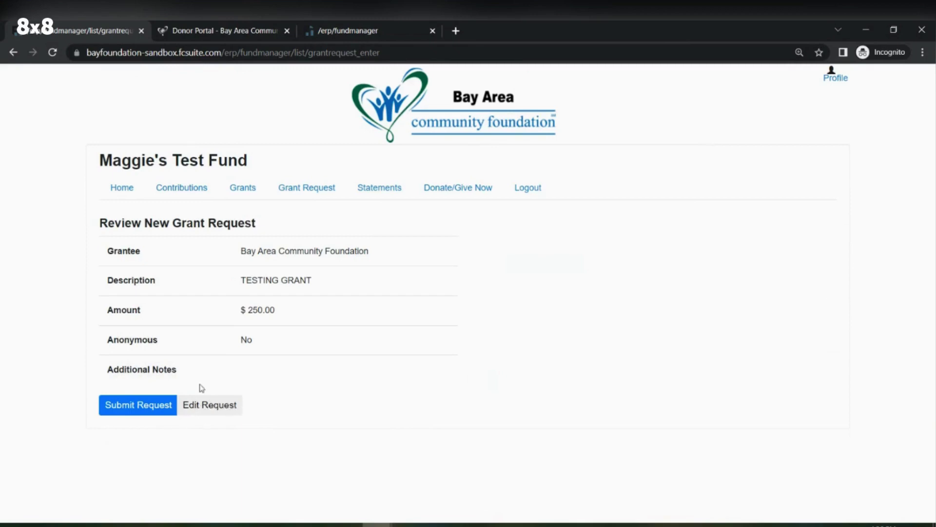
Step: Submit the $250.00 TESTING GRANT request and continue from the confirmation page
{"action": "left_click", "coordinate": [141, 409]}
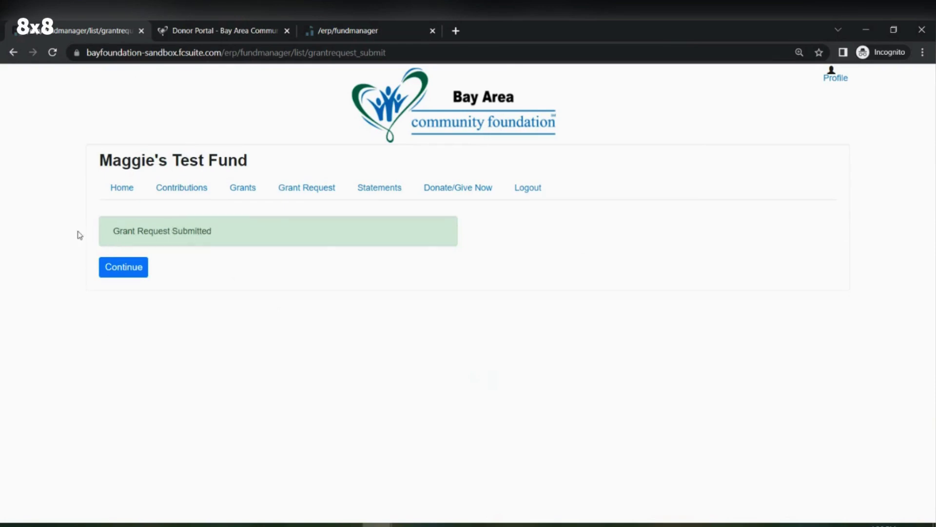
{"action": "left_click", "coordinate": [128, 268]}
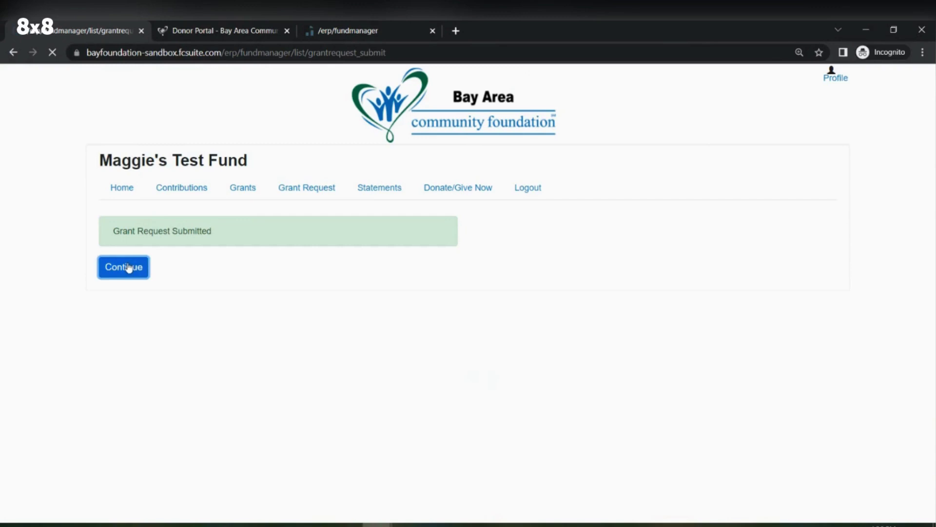